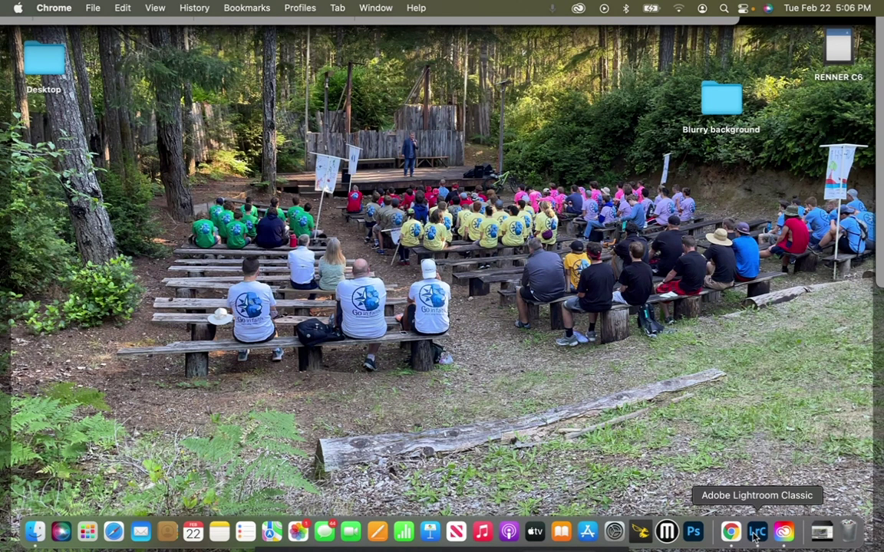
# Search Spotlight for 'light' to bring up Adobe Lightroom Classic as the top hit
pyautogui.press('super+space')
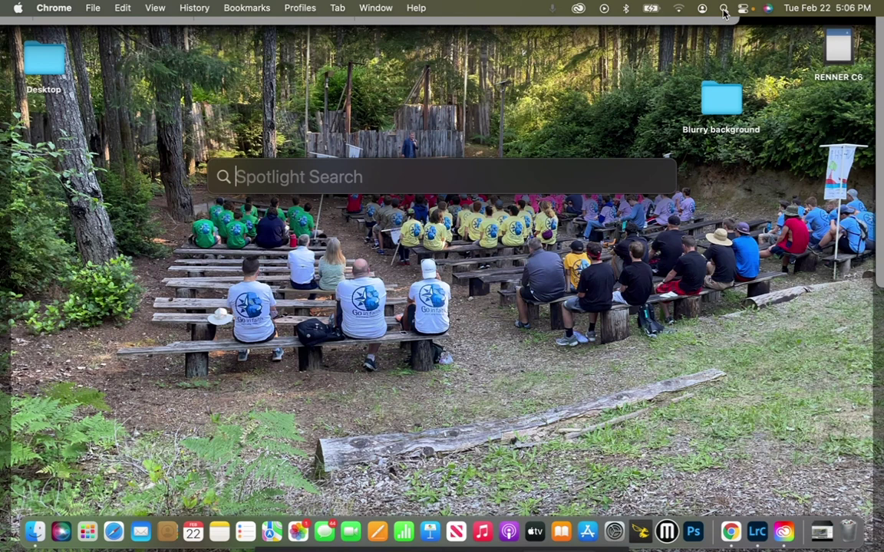
pyautogui.write('light')
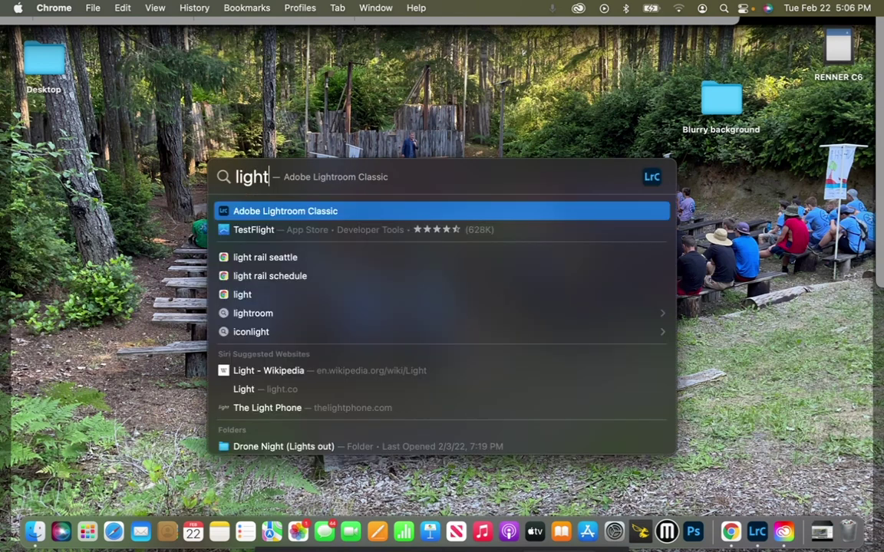
# Launch Lightroom Classic, visit the Develop and Map modules, then return to Library
pyautogui.click(310, 213)
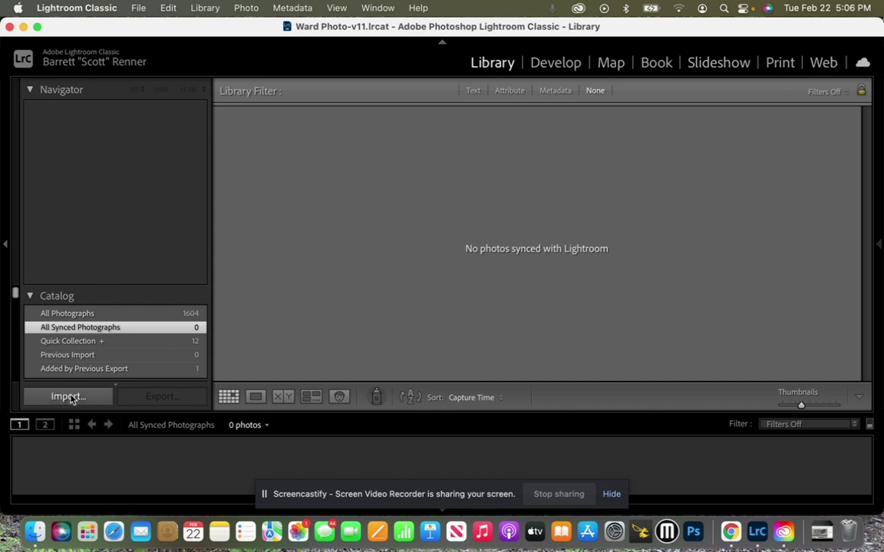
pyautogui.click(552, 69)
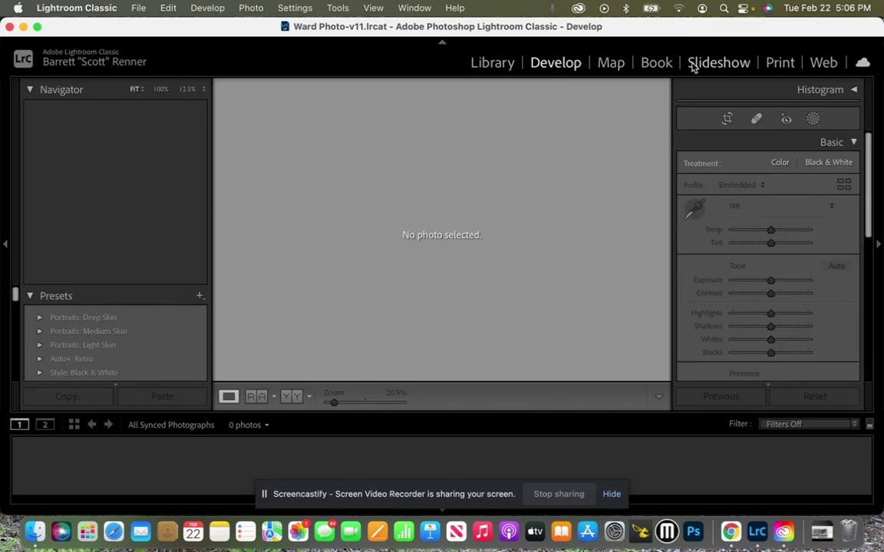
pyautogui.click(612, 67)
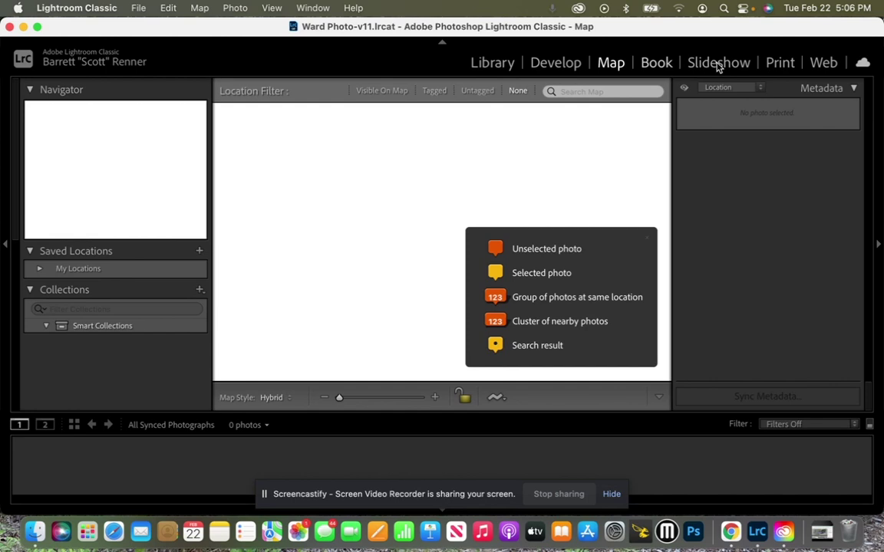
pyautogui.click(492, 66)
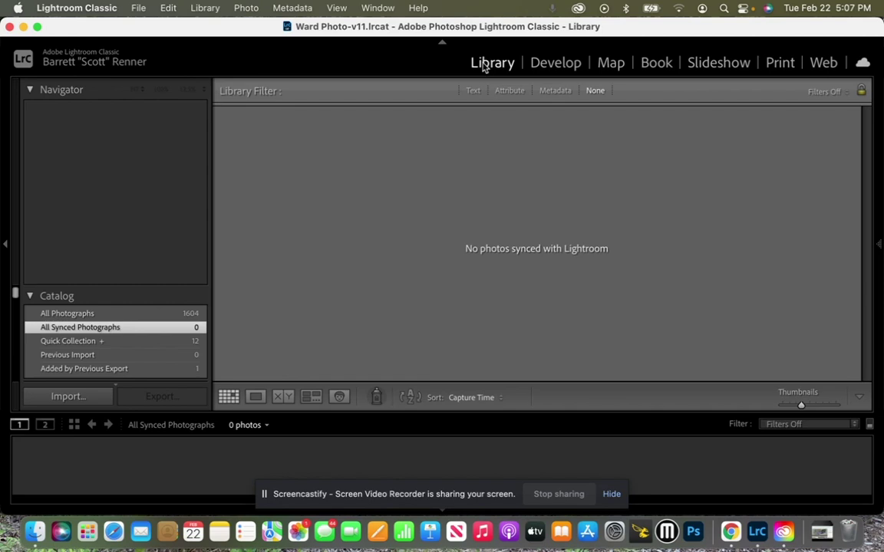
# Open Import and set the source to Macintosh HD > Users > Desktop > Blurry background
pyautogui.click(68, 397)
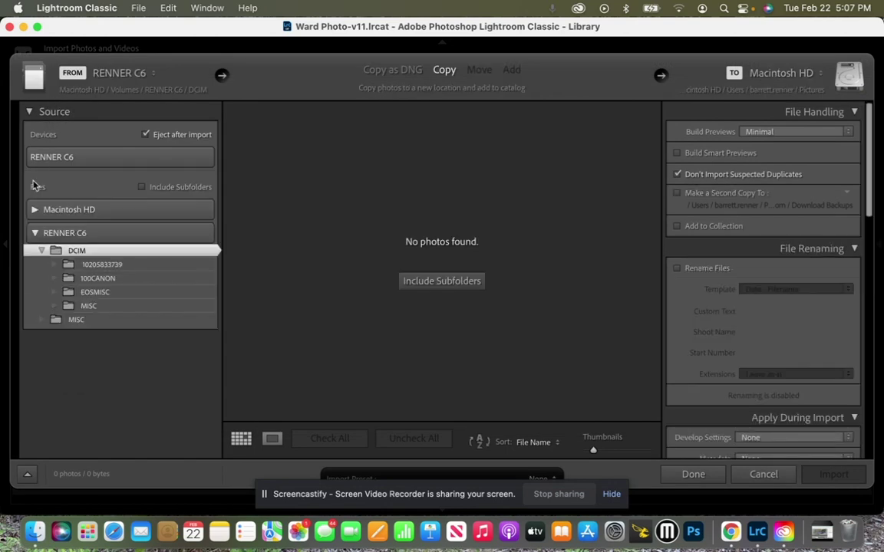
pyautogui.click(34, 232)
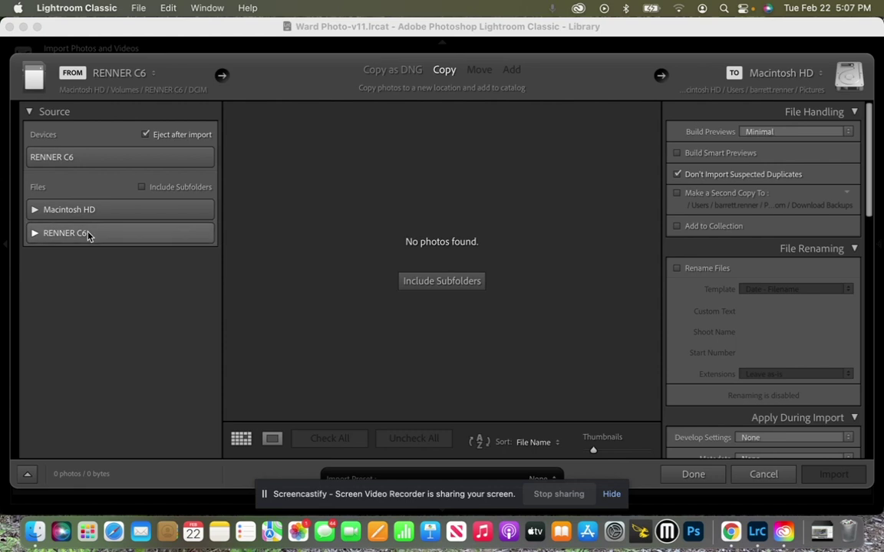
pyautogui.press('F11')
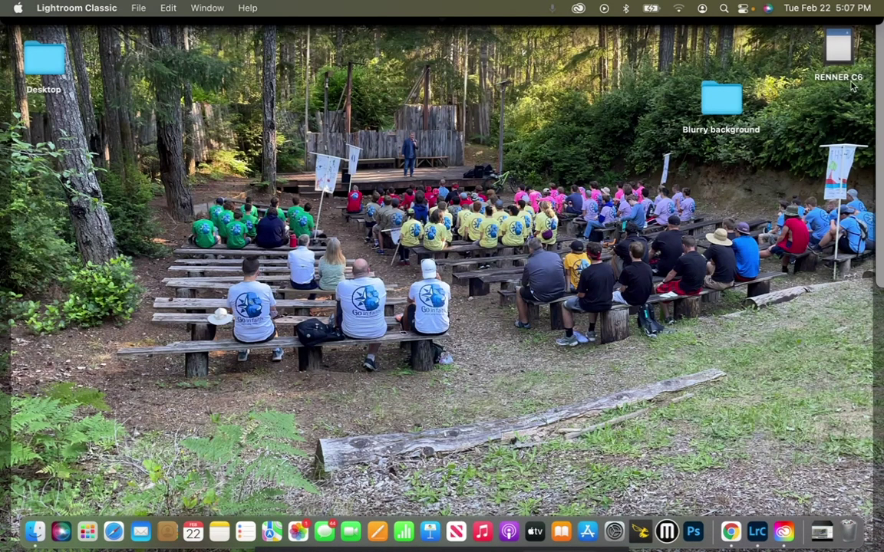
pyautogui.press('F11')
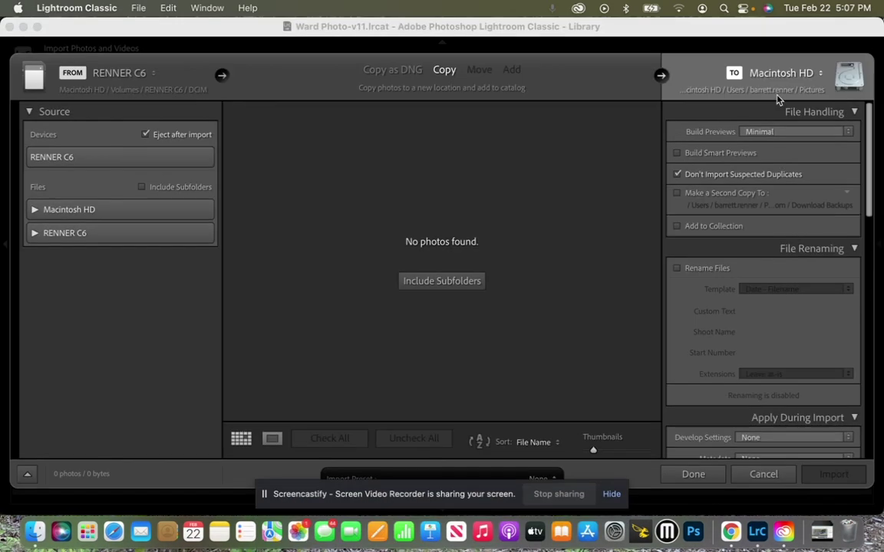
pyautogui.click(35, 210)
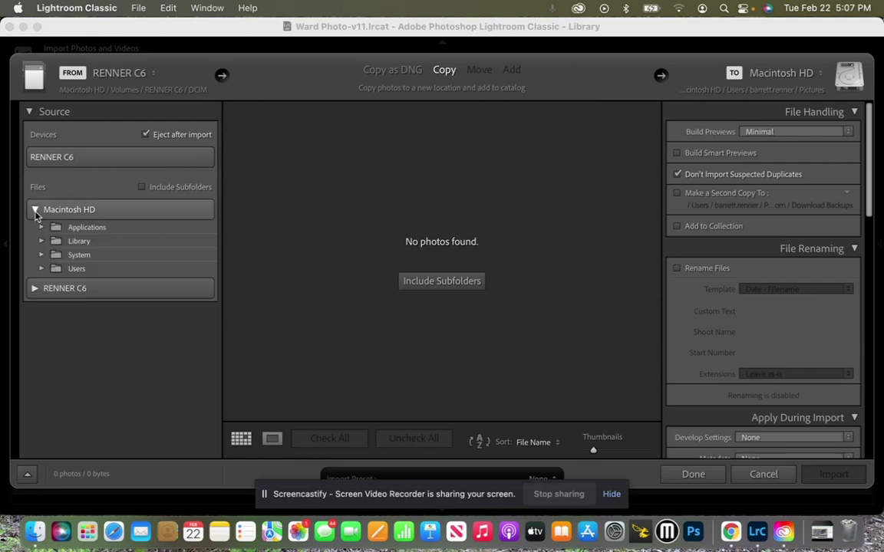
pyautogui.click(41, 269)
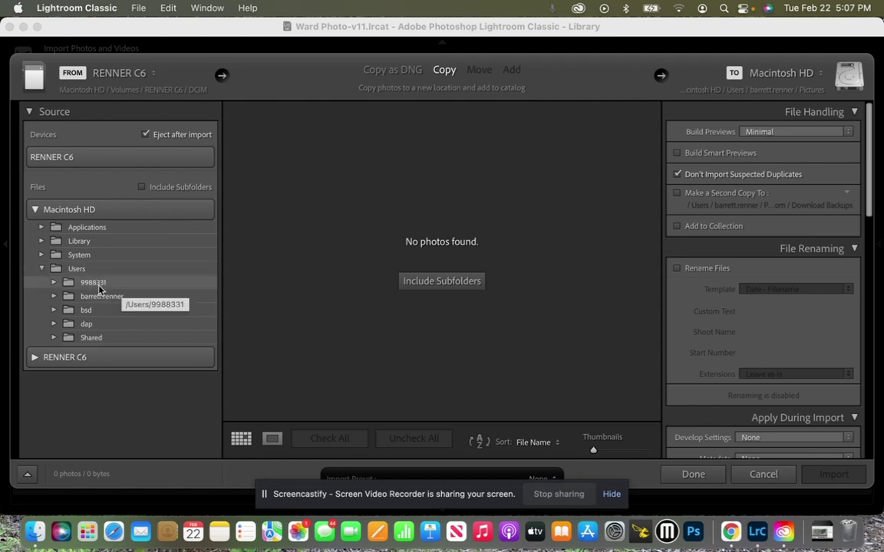
pyautogui.click(54, 298)
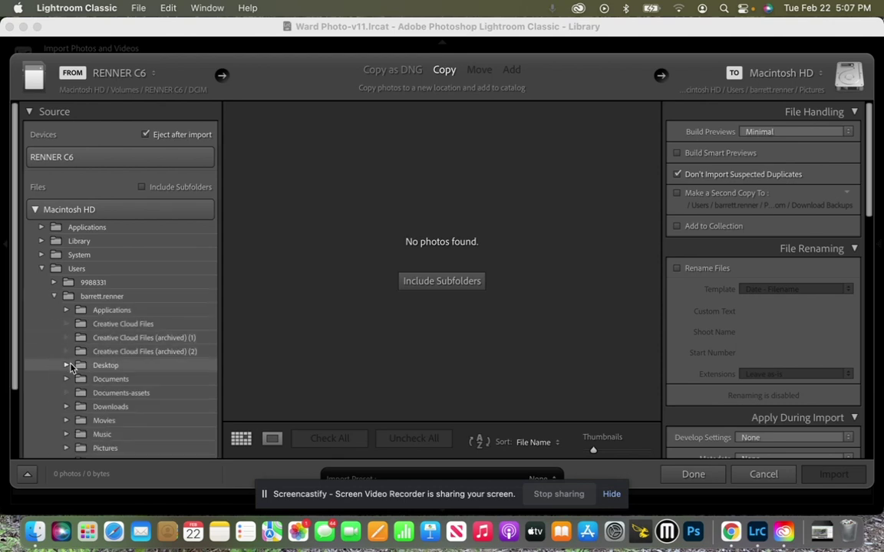
pyautogui.click(66, 366)
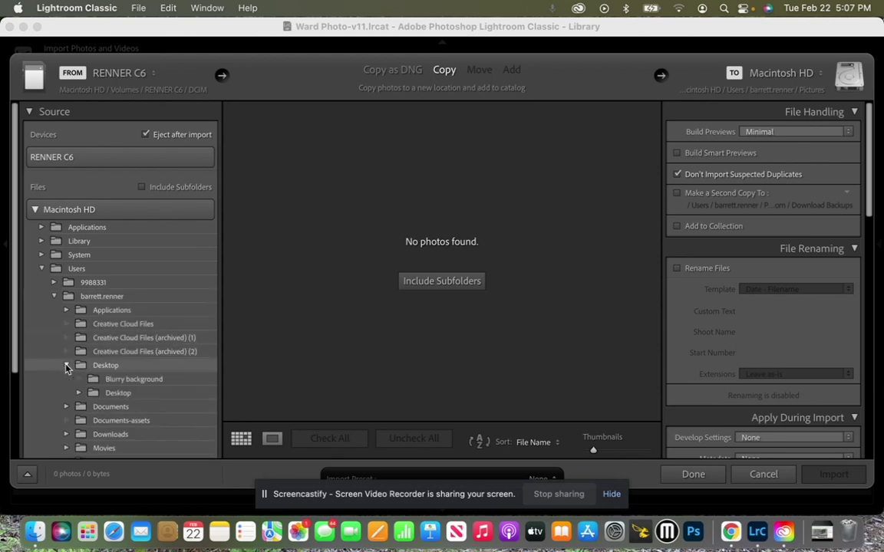
pyautogui.click(115, 380)
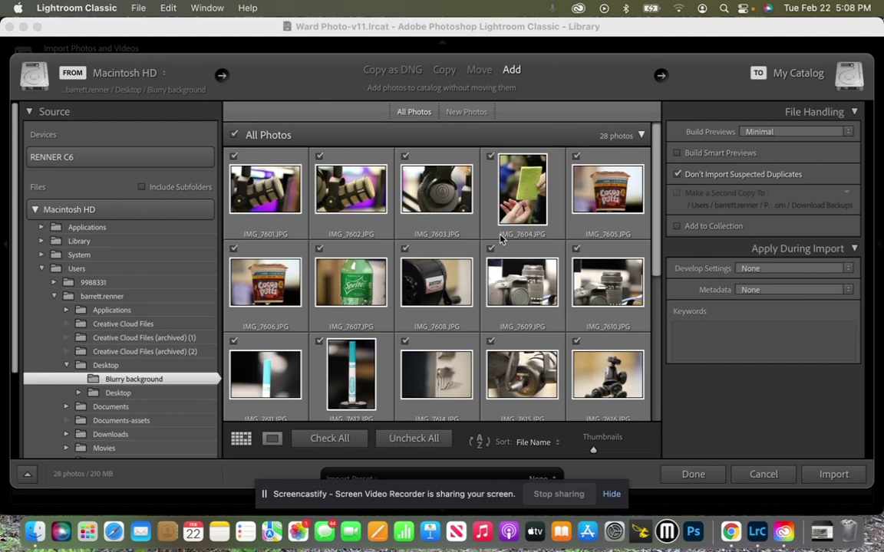
# Select IMG_7601 through IMG_7603 and toggle them out of the import
pyautogui.scroll(-5, 504, 231)
pyautogui.scroll(-3, 500, 239)
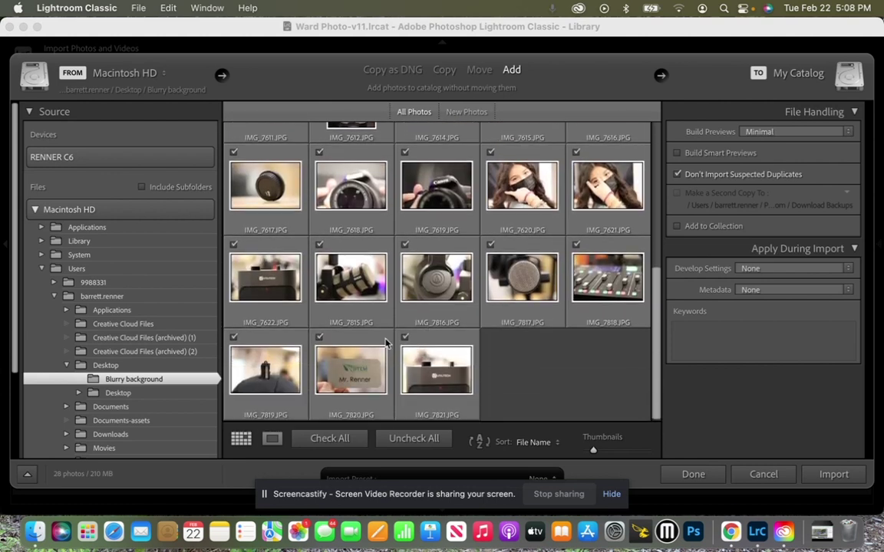
pyautogui.scroll(10, 386, 343)
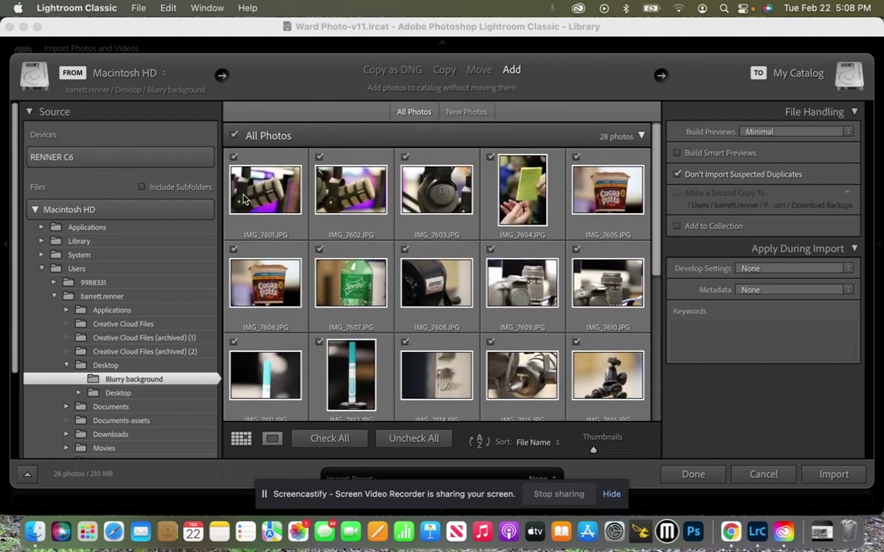
pyautogui.click(284, 232)
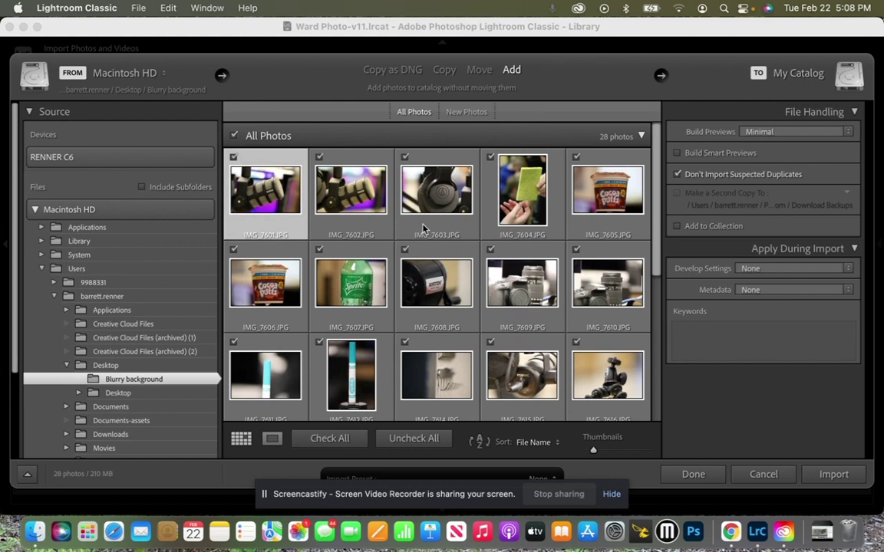
pyautogui.keyDown('shift'); pyautogui.click(411, 169); pyautogui.keyUp('shift')
pyautogui.click(409, 164)
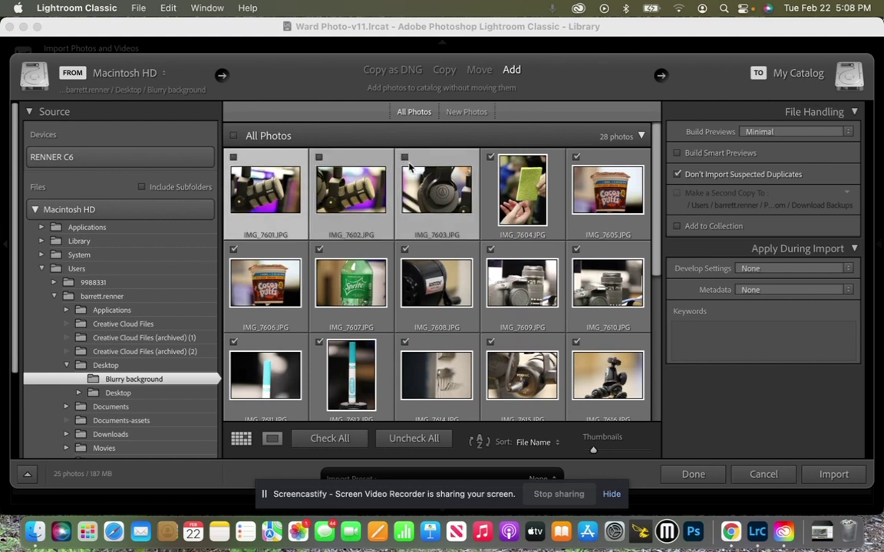
pyautogui.click(402, 159)
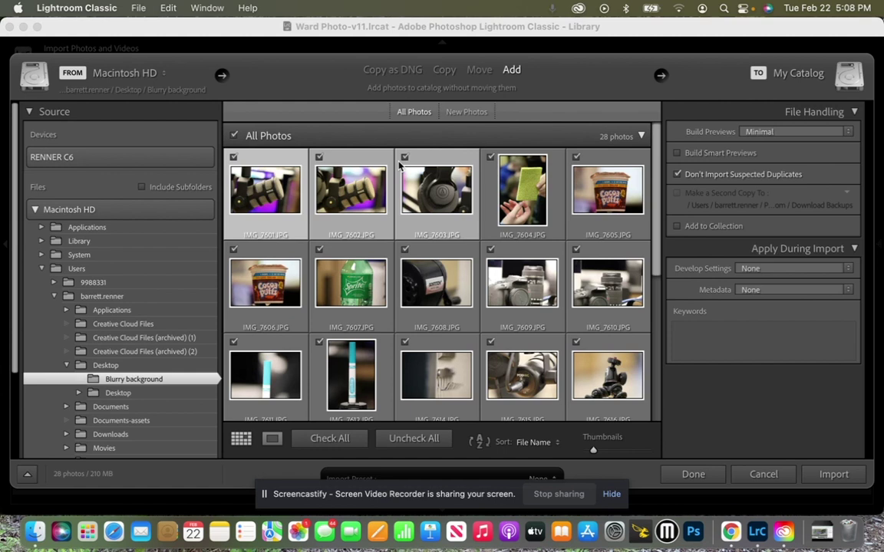
pyautogui.click(404, 158)
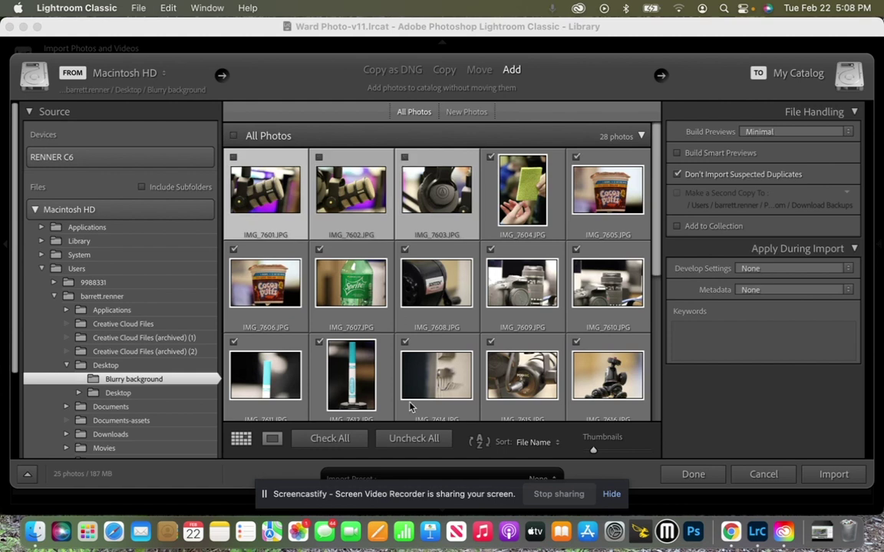
# Check all, then uncheck all 28 photos, leaving IMG_7601 and IMG_7602 unchecked, and enlarge the preview
pyautogui.click(332, 440)
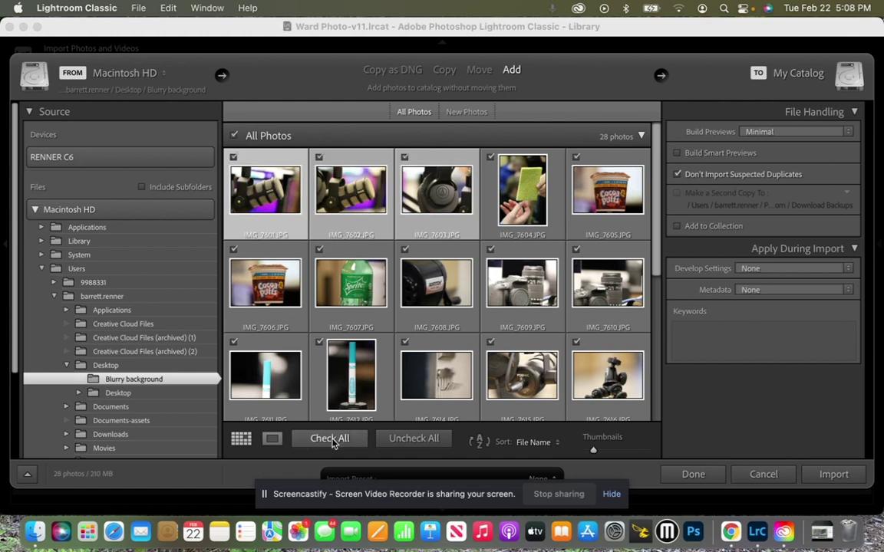
pyautogui.click(414, 440)
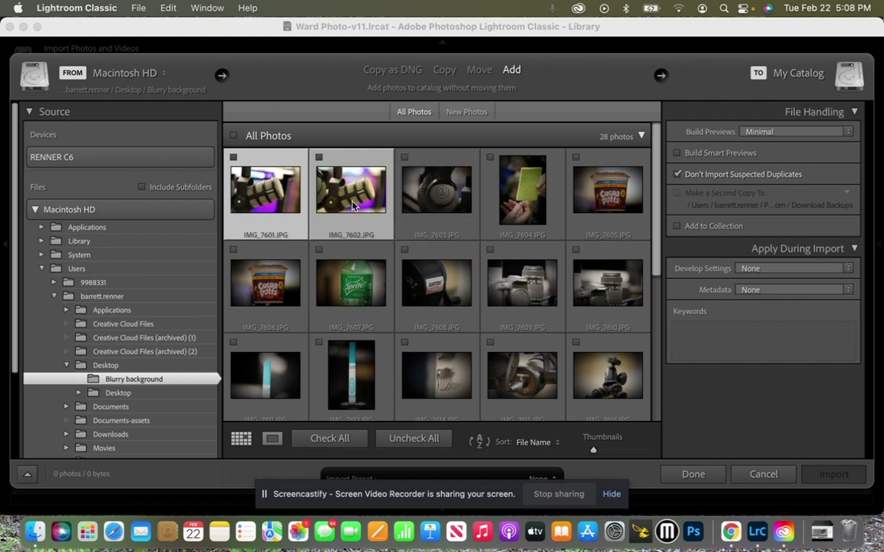
pyautogui.press('p')
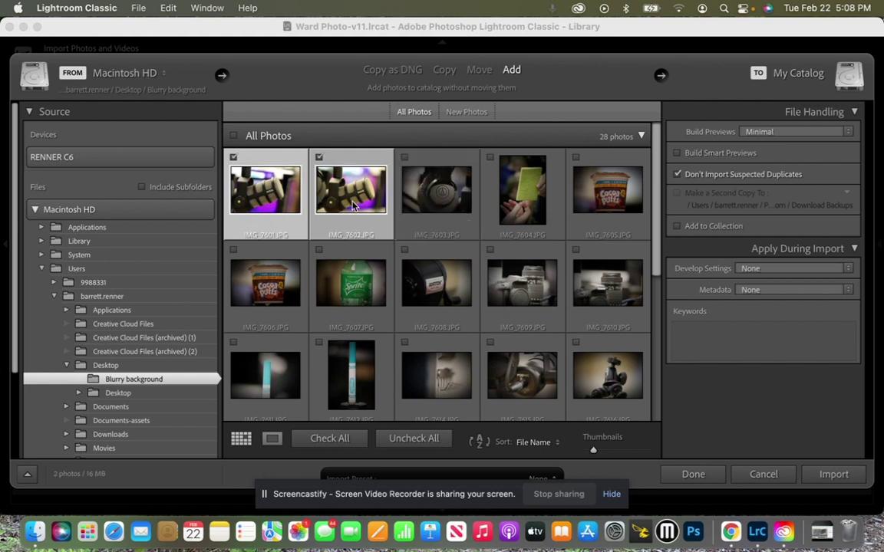
pyautogui.click(319, 158)
pyautogui.click(319, 158)
pyautogui.click(319, 158)
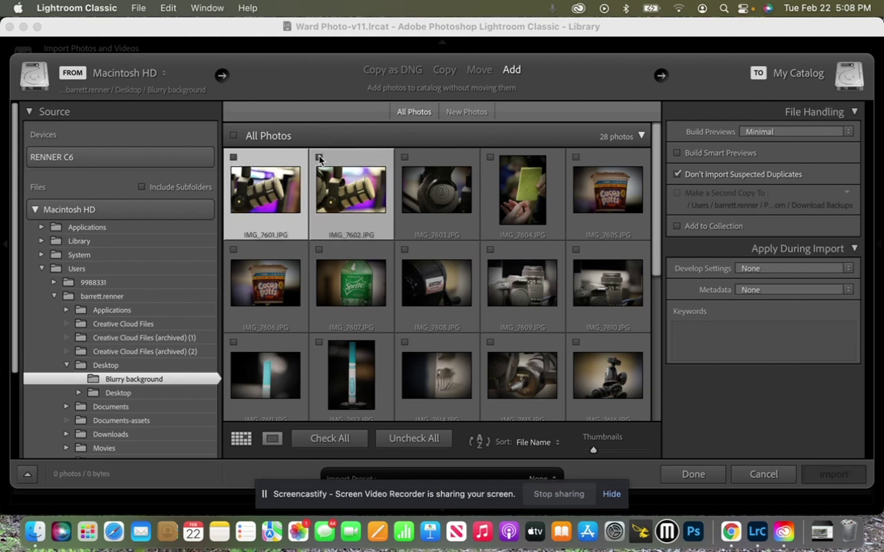
pyautogui.press('e')
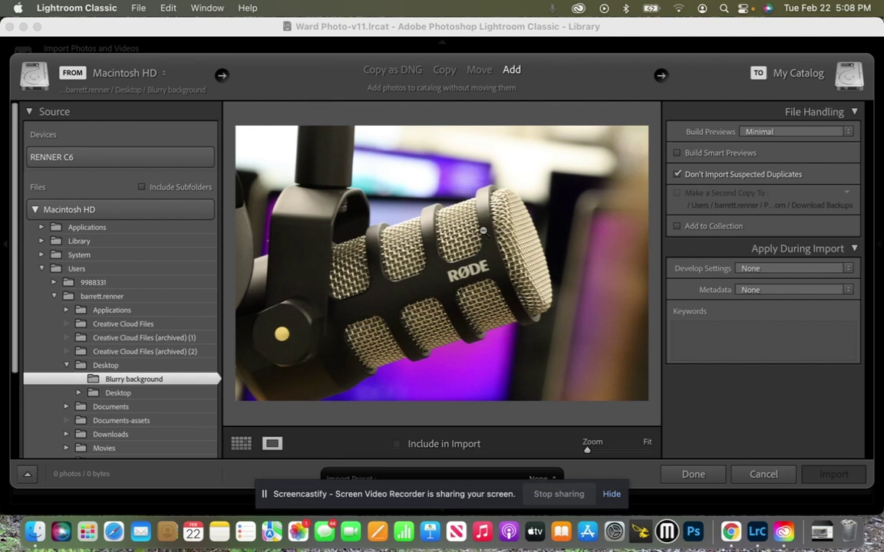
# Back in the grid, tick only IMG_7601 and IMG_7602 and import those two photos
pyautogui.doubleClick(95, 380)
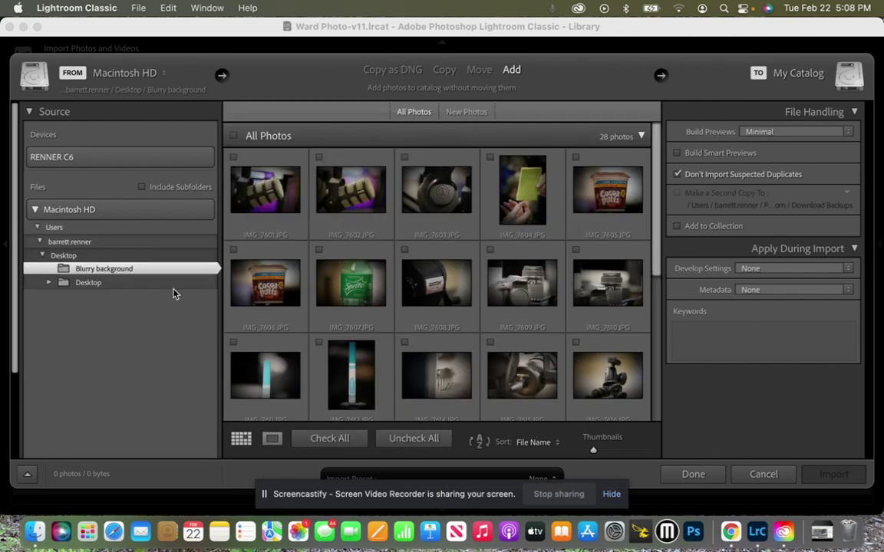
pyautogui.click(239, 171)
pyautogui.keyDown('shift'); pyautogui.click(315, 181); pyautogui.keyUp('shift')
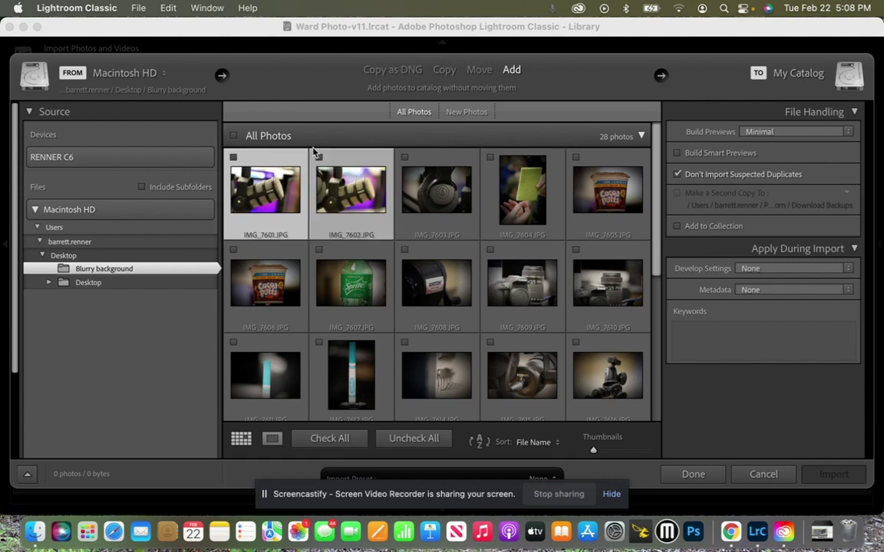
pyautogui.click(318, 157)
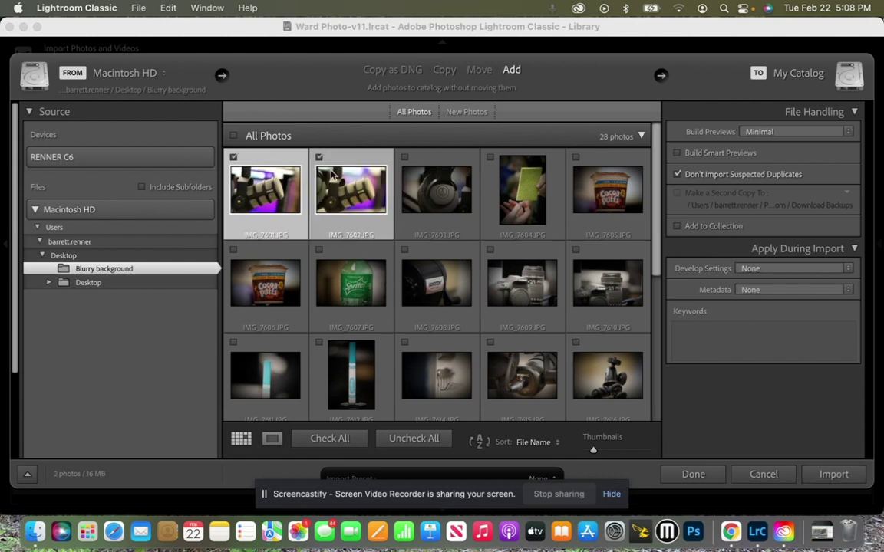
pyautogui.click(838, 475)
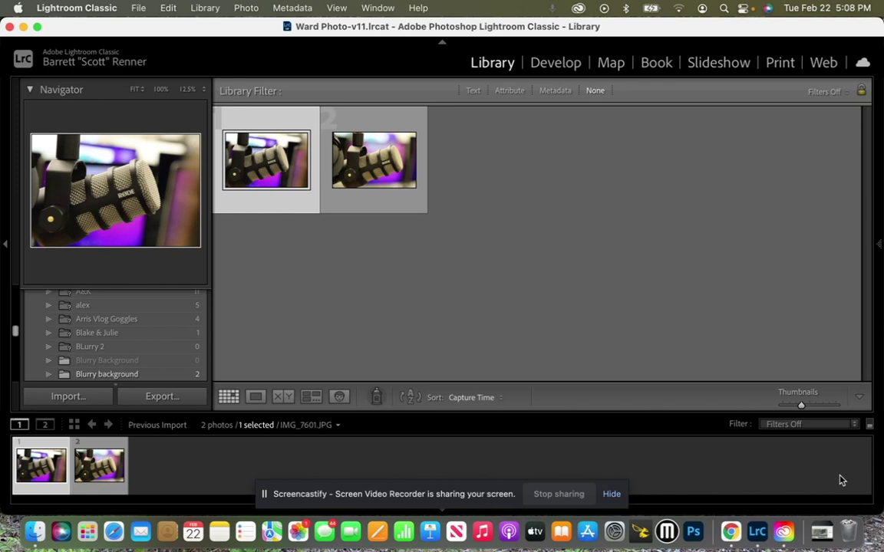
# Open Blurry background in Finder, select all except IMG_7601 and IMG_7602, and drag them onto Lightroom
pyautogui.press('F11')
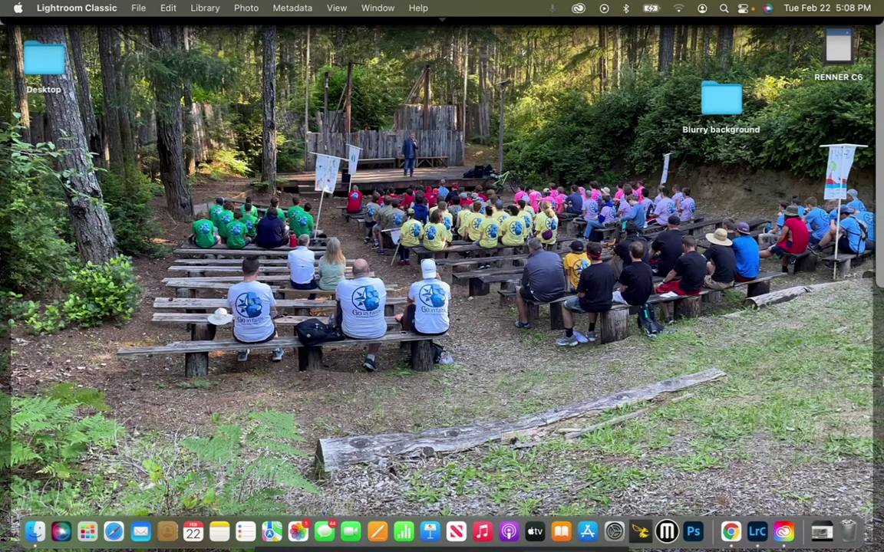
pyautogui.click(718, 102)
pyautogui.doubleClick(717, 102)
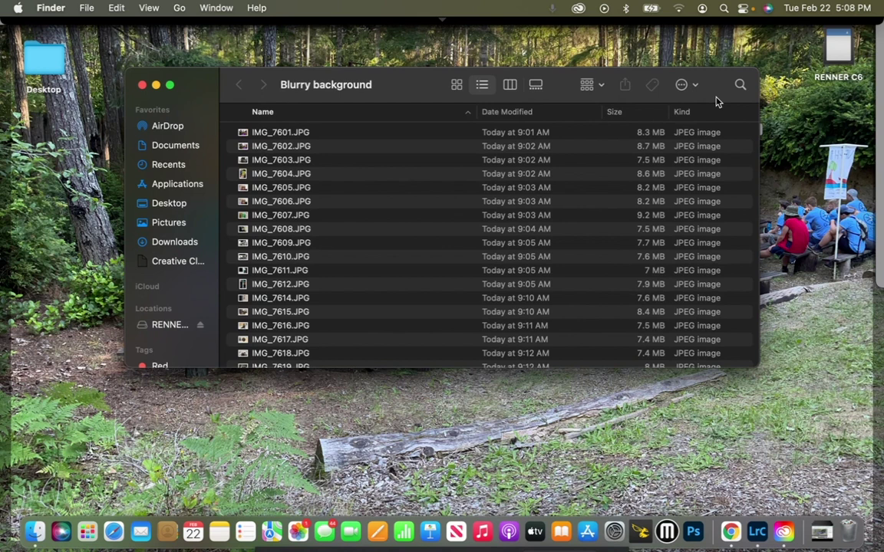
pyautogui.click(299, 244)
pyautogui.press('super+a')
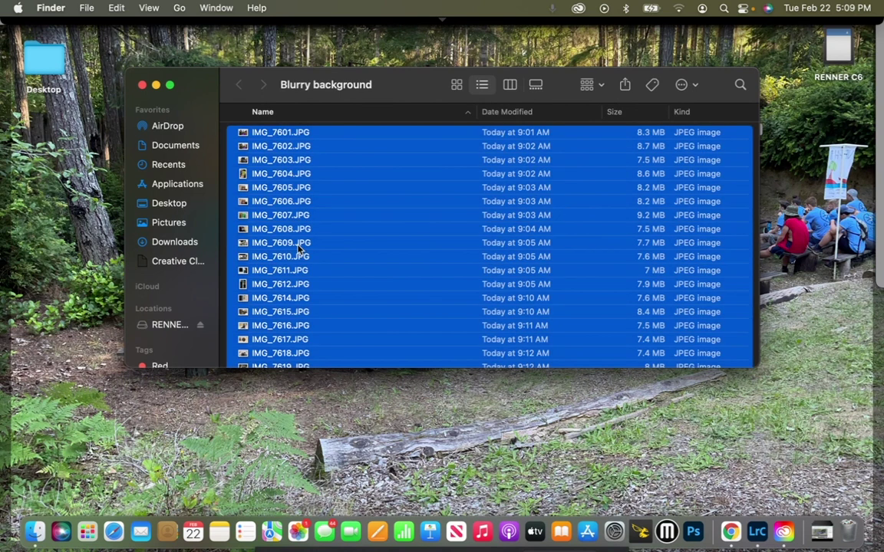
pyautogui.keyDown('super'); pyautogui.click(284, 136); pyautogui.keyUp('super')
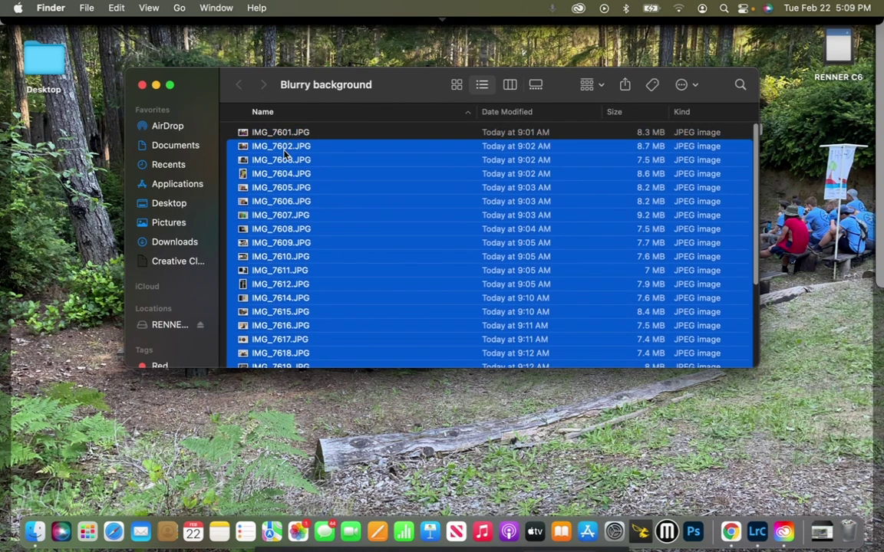
pyautogui.keyDown('super'); pyautogui.click(284, 148); pyautogui.keyUp('super')
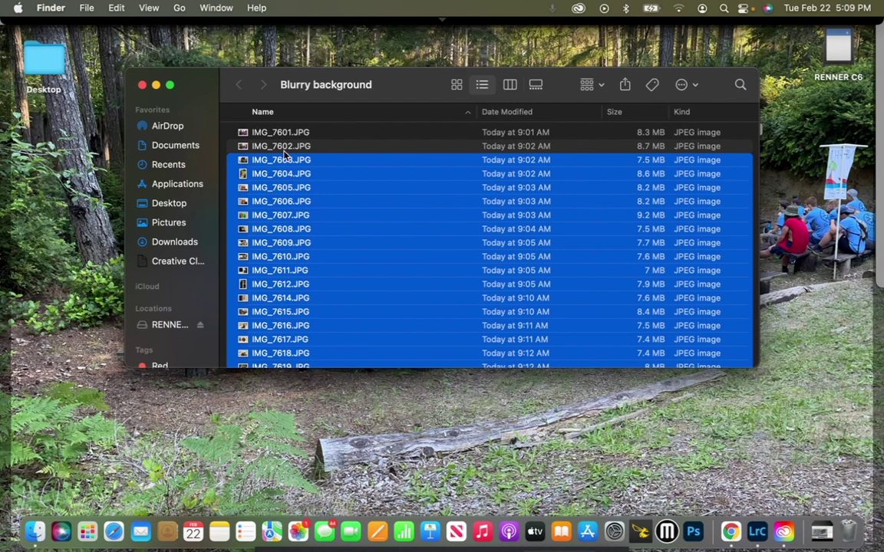
pyautogui.moveTo(282, 162); pyautogui.dragTo(775, 249)
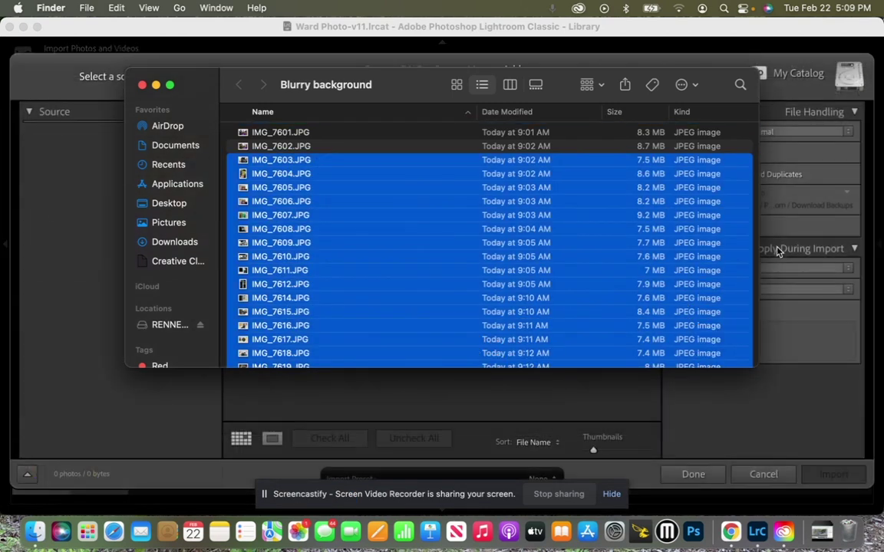
# Confirm the 26 dropped photos are checked in the Import dialog and import them
pyautogui.click(691, 417)
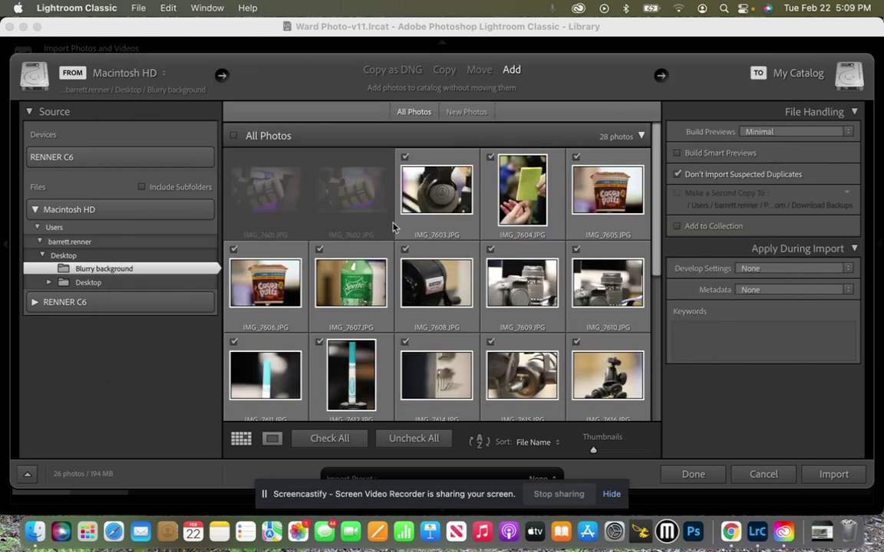
pyautogui.scroll(-8, 389, 290)
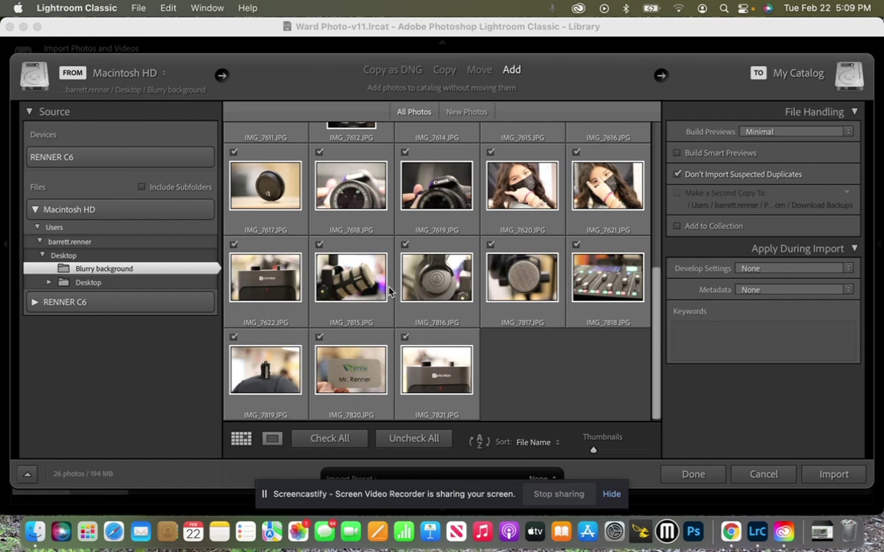
pyautogui.click(827, 476)
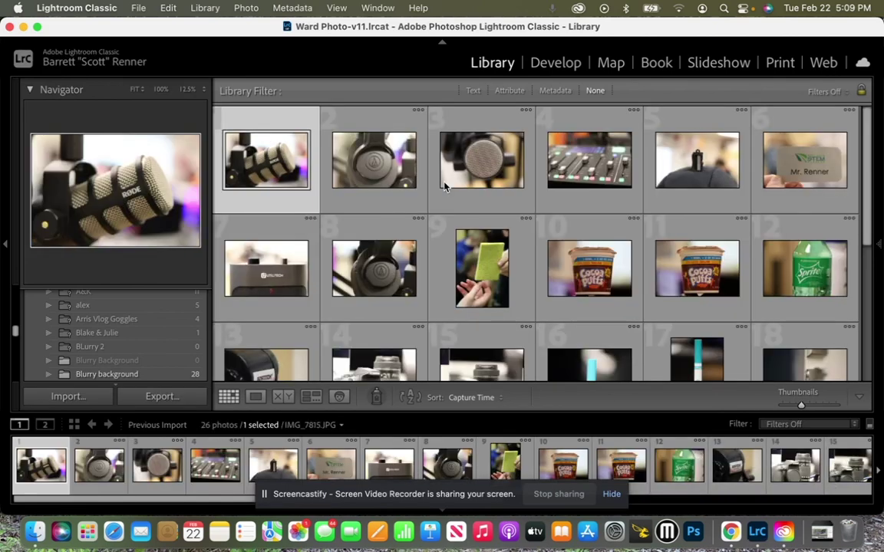
# Show All Photographs in the Catalog panel, then switch to Previous Import to see the 26 new photos
pyautogui.scroll(3, 88, 375)
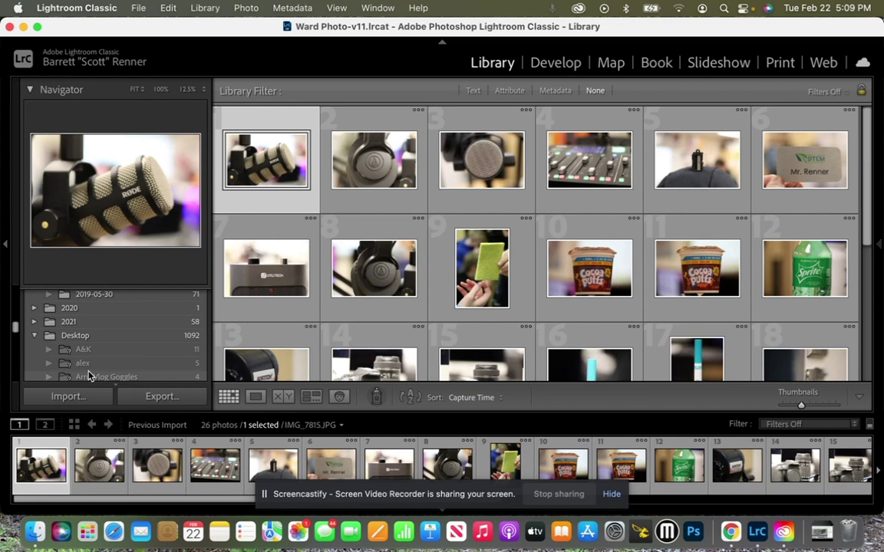
pyautogui.scroll(10, 88, 376)
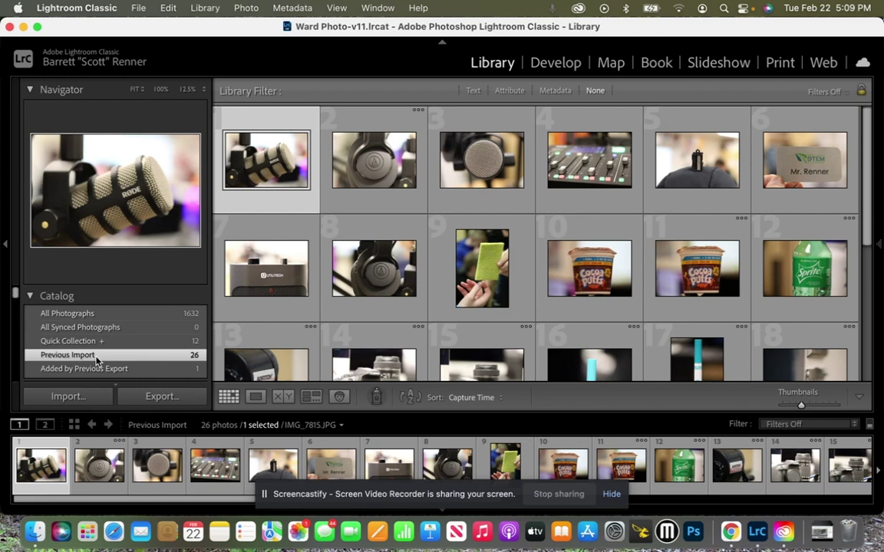
pyautogui.click(89, 315)
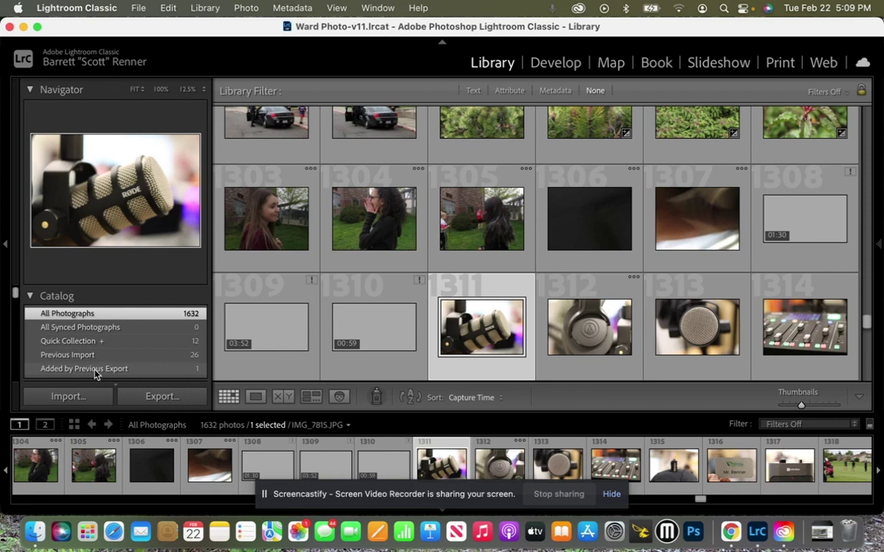
pyautogui.click(101, 356)
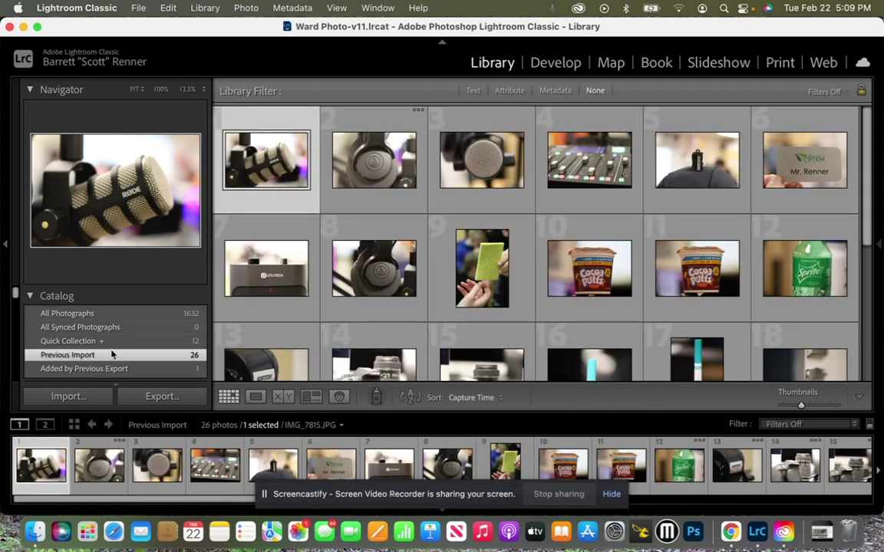